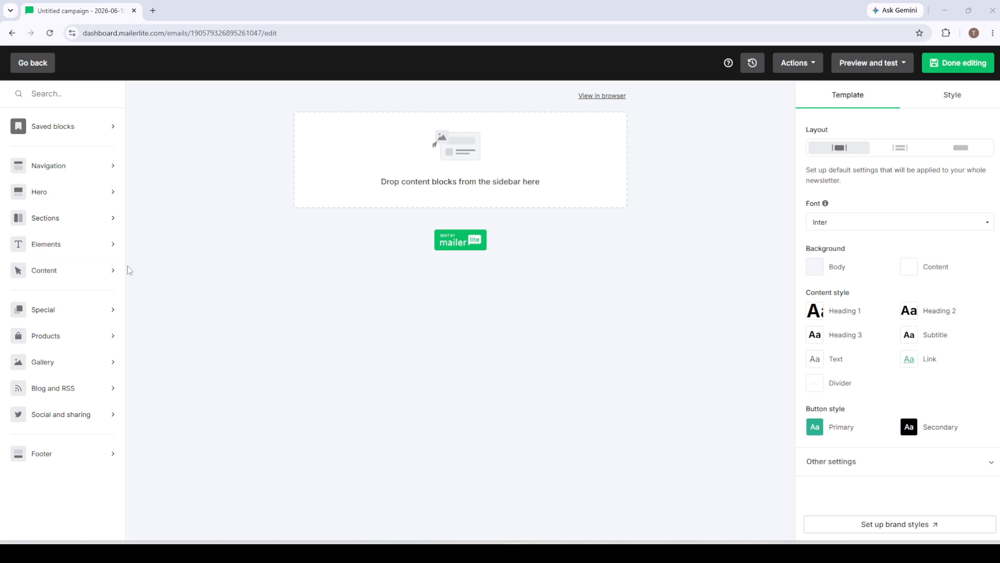
# Add a 2 images gallery block to the empty newsletter body.
pyautogui.moveTo(20, 367)
pyautogui.click(49, 367)
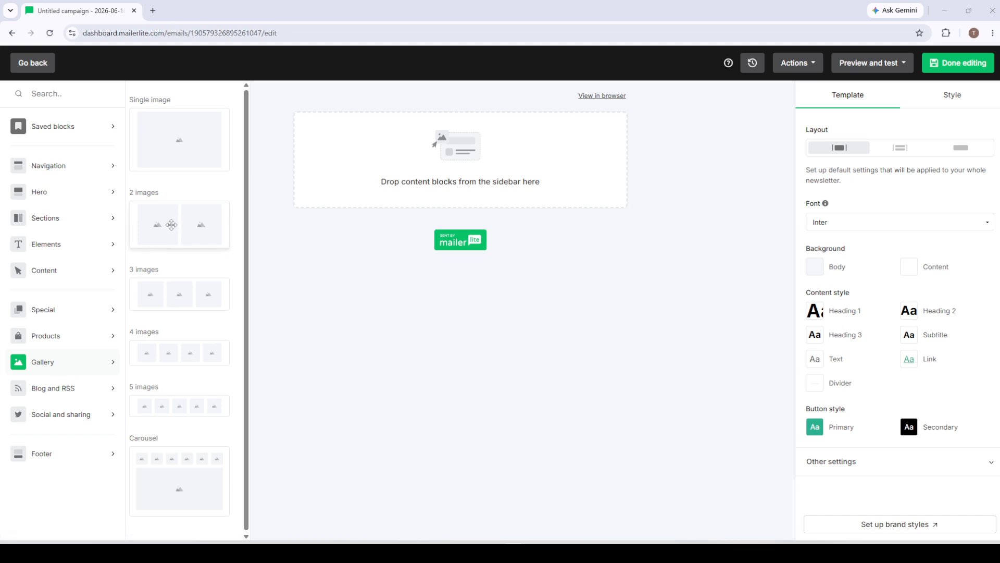
pyautogui.moveTo(171, 225); pyautogui.dragTo(469, 346)
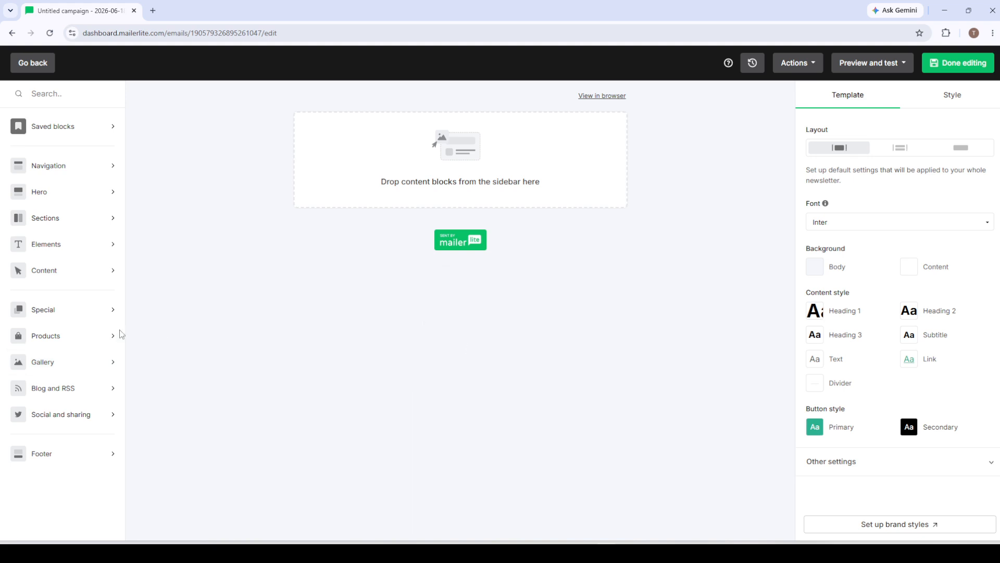
pyautogui.moveTo(107, 365)
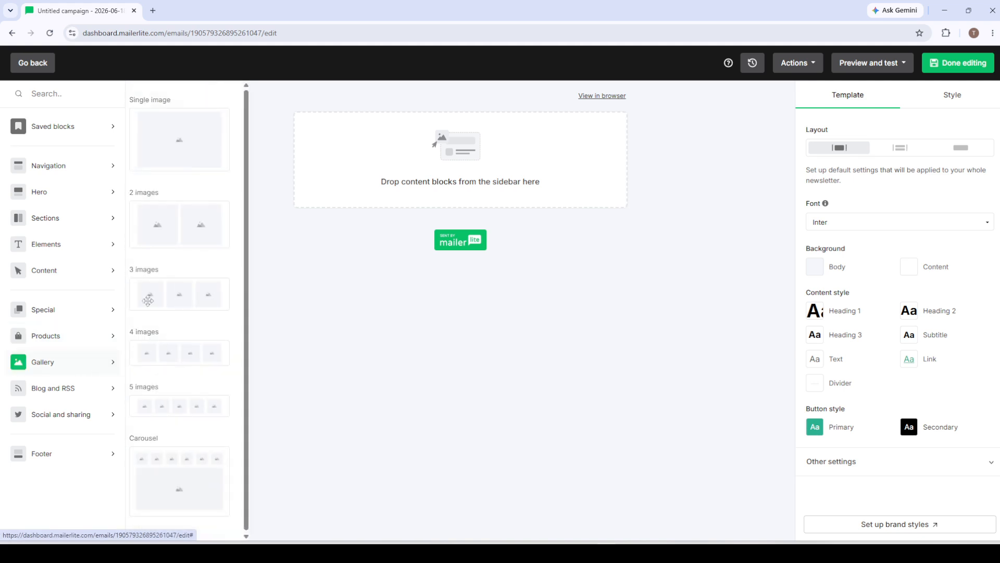
pyautogui.moveTo(154, 216); pyautogui.dragTo(443, 176)
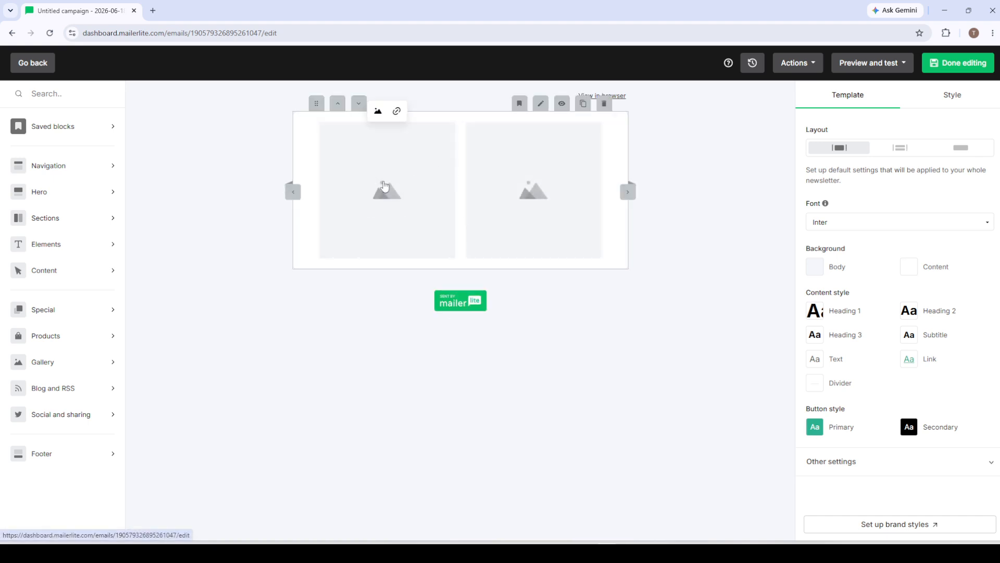
# Insert image.png from the file manager into the left placeholder of the 2 images block.
pyautogui.click(384, 185)
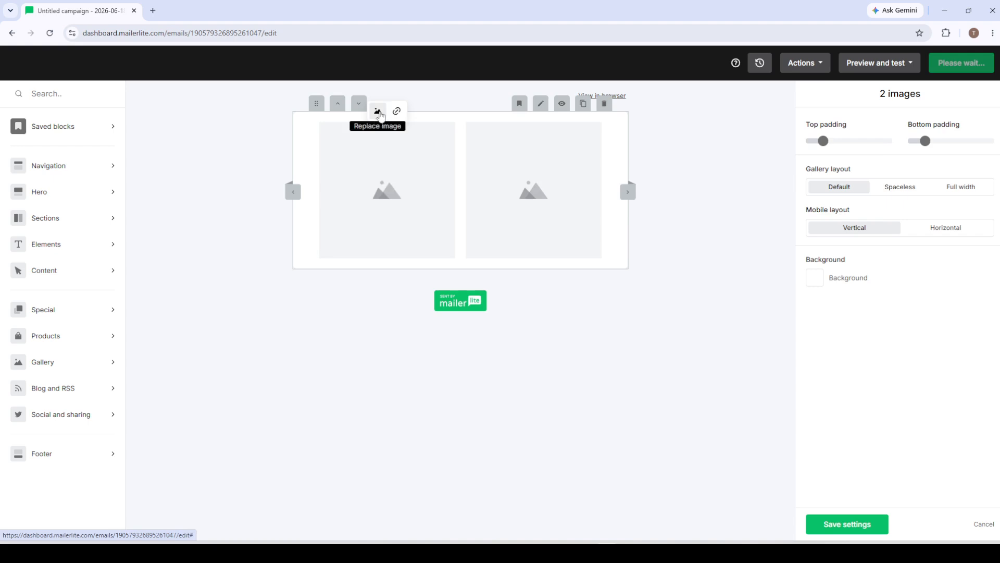
pyautogui.click(378, 111)
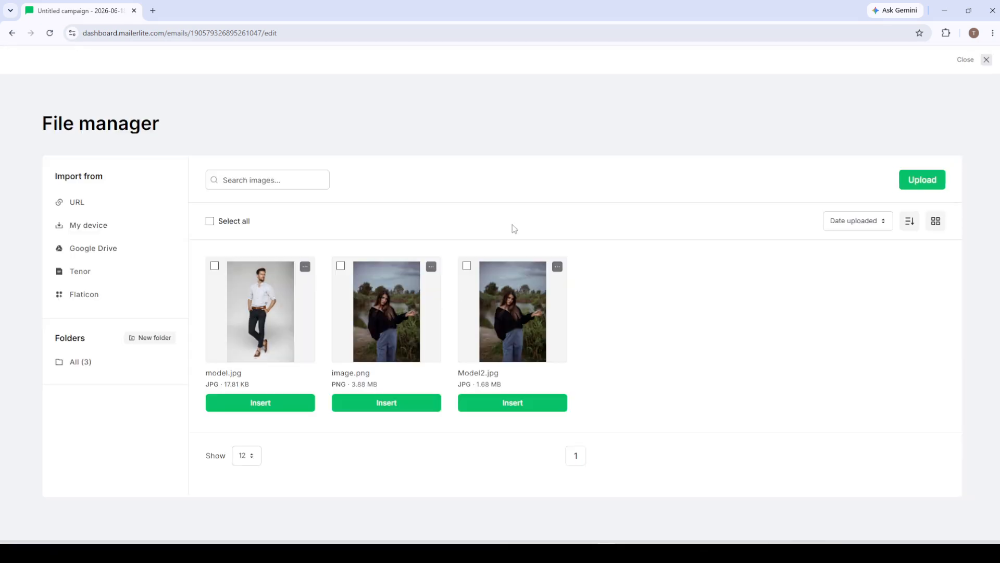
pyautogui.click(341, 266)
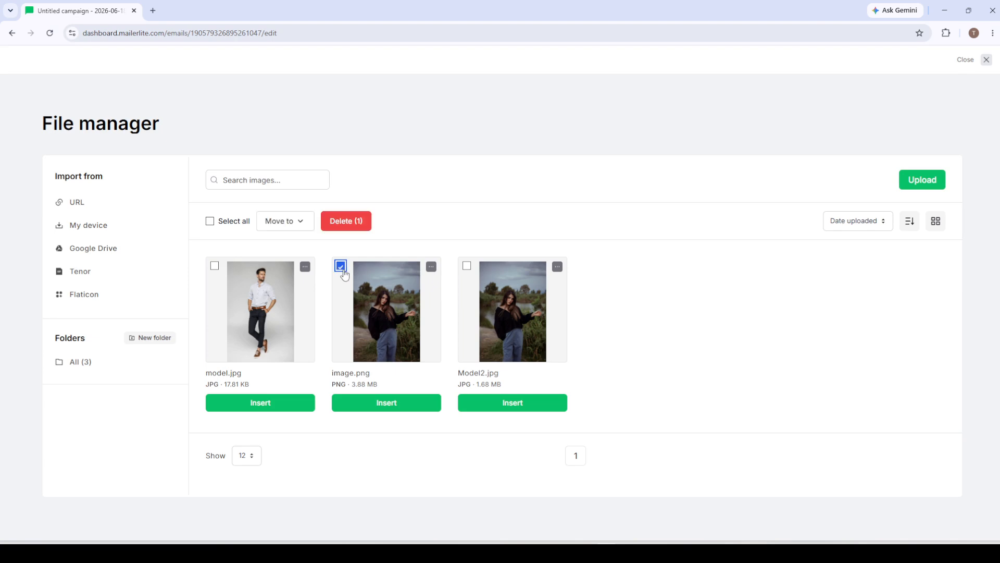
pyautogui.click(215, 267)
pyautogui.click(386, 405)
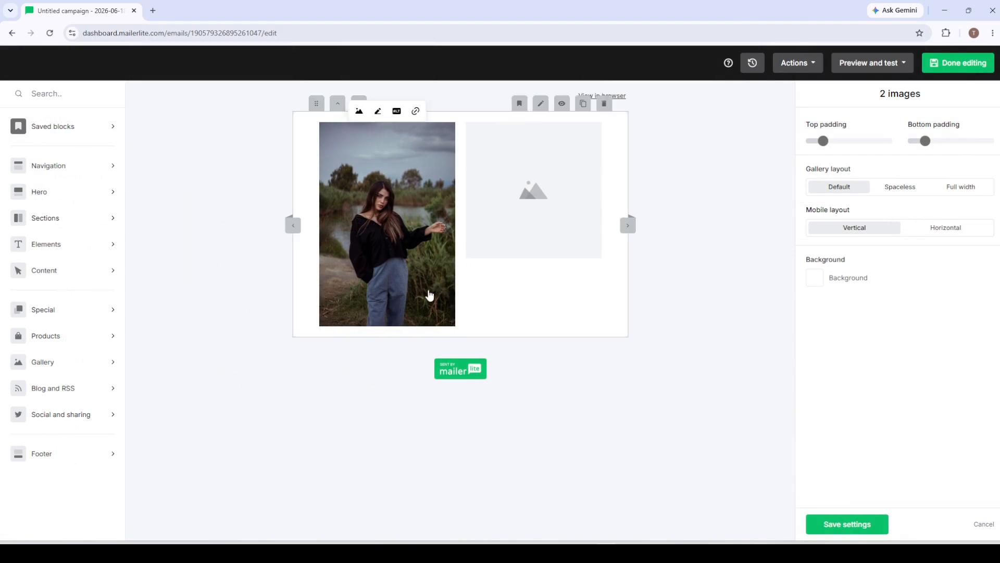
# Insert model.jpg into the right placeholder of the 2 images block and leave the block's settings.
pyautogui.click(525, 111)
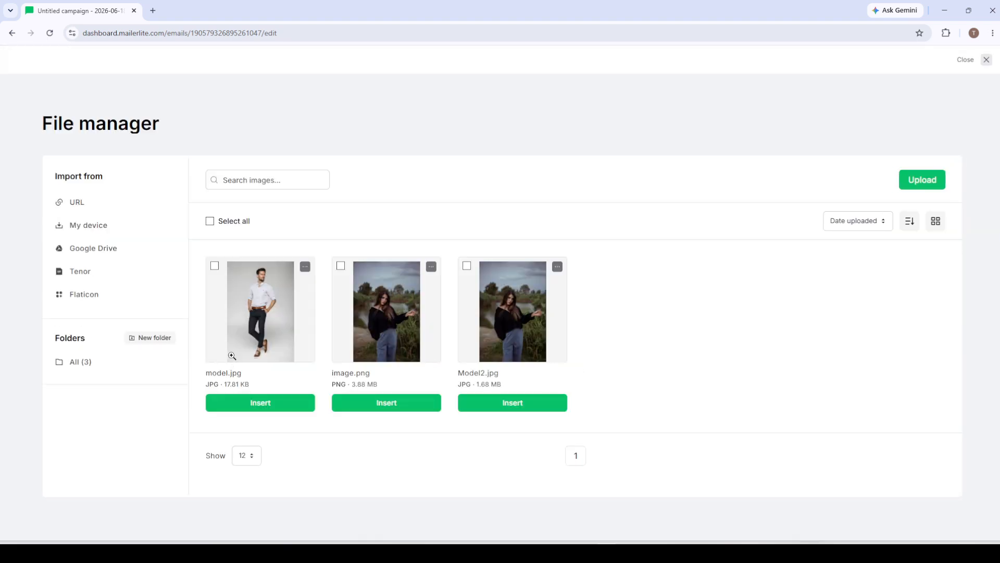
pyautogui.click(244, 405)
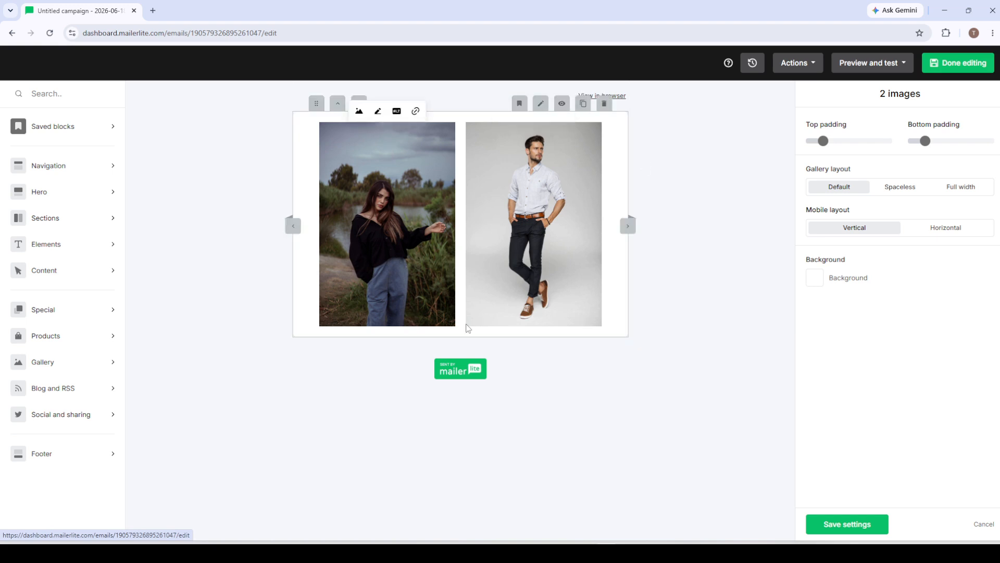
pyautogui.click(729, 325)
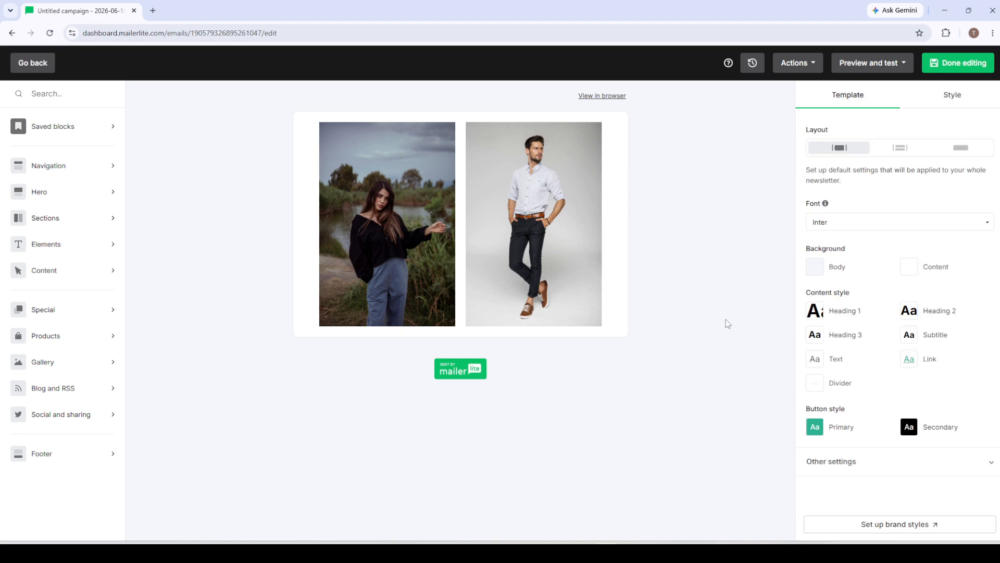
pyautogui.click(513, 226)
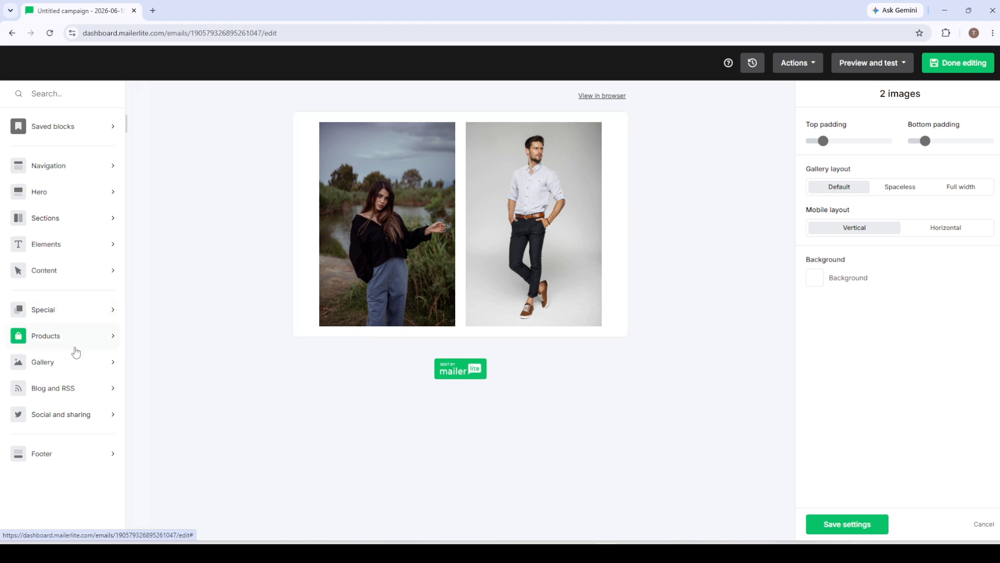
pyautogui.moveTo(57, 371)
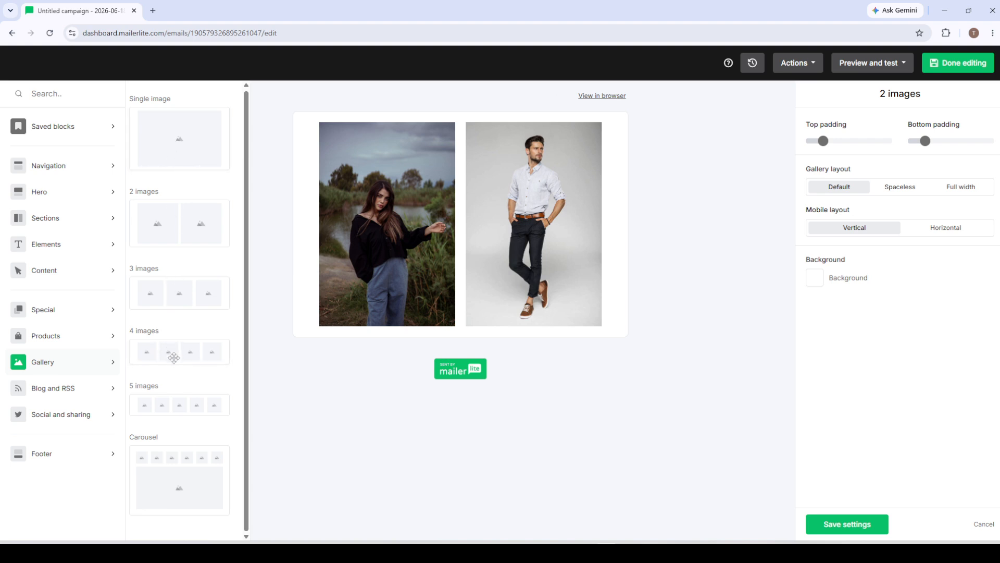
pyautogui.click(654, 320)
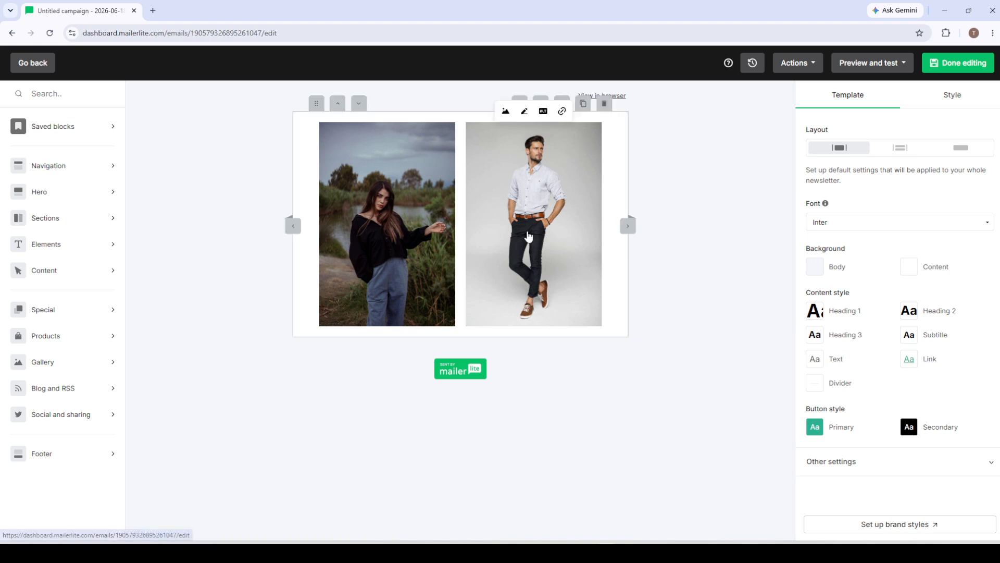
# Reduce the bottom padding of the 2 images gallery block.
pyautogui.click(528, 236)
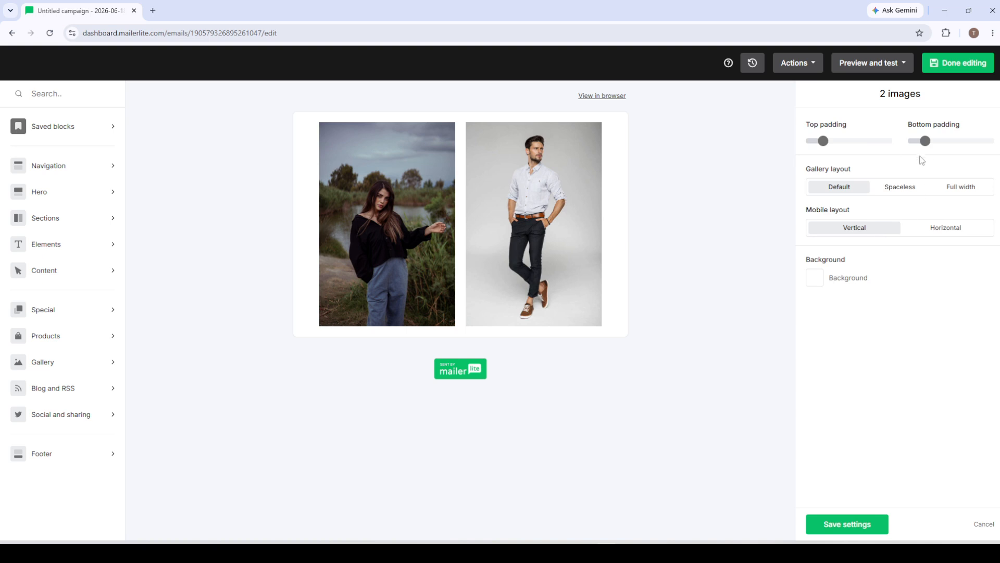
pyautogui.moveTo(924, 148)
pyautogui.moveTo(924, 148)
pyautogui.mouseDown()
pyautogui.moveTo(959, 150)
pyautogui.moveTo(917, 150)
pyautogui.mouseUp()
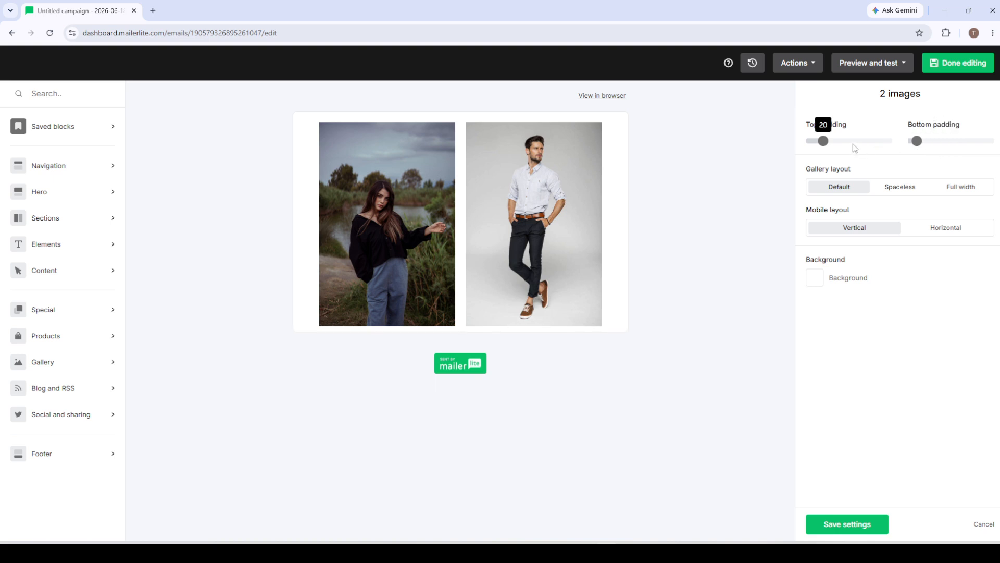
pyautogui.moveTo(825, 144)
pyautogui.mouseDown()
pyautogui.moveTo(842, 149)
pyautogui.moveTo(828, 149)
pyautogui.mouseUp()
# Try the Spaceless and Full width gallery layouts on the 2 images block and return it to Default.
pyautogui.click(901, 188)
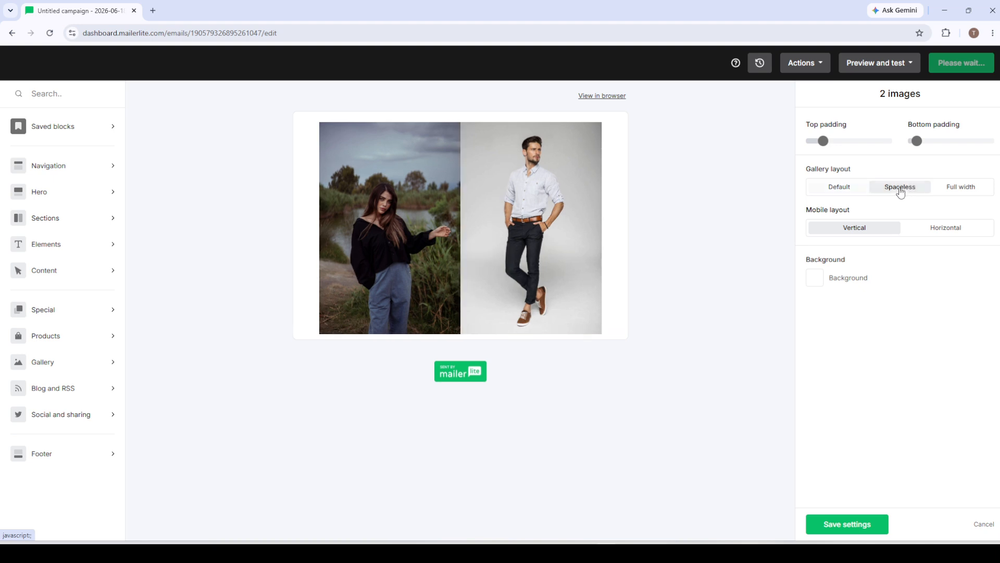
pyautogui.click(941, 193)
pyautogui.click(831, 193)
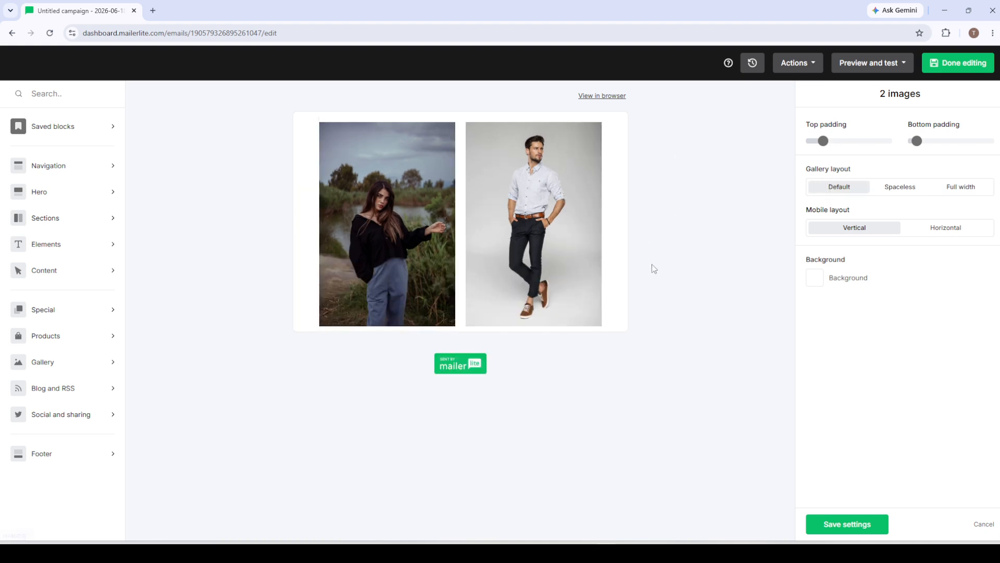
pyautogui.click(682, 371)
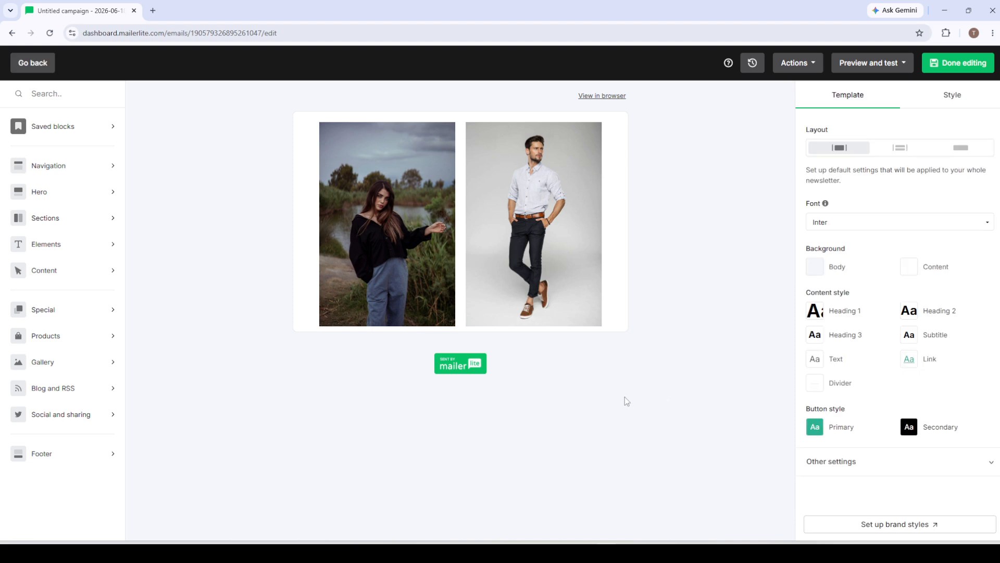
# Add a 2 columns section above the 2 images gallery block.
pyautogui.click(51, 225)
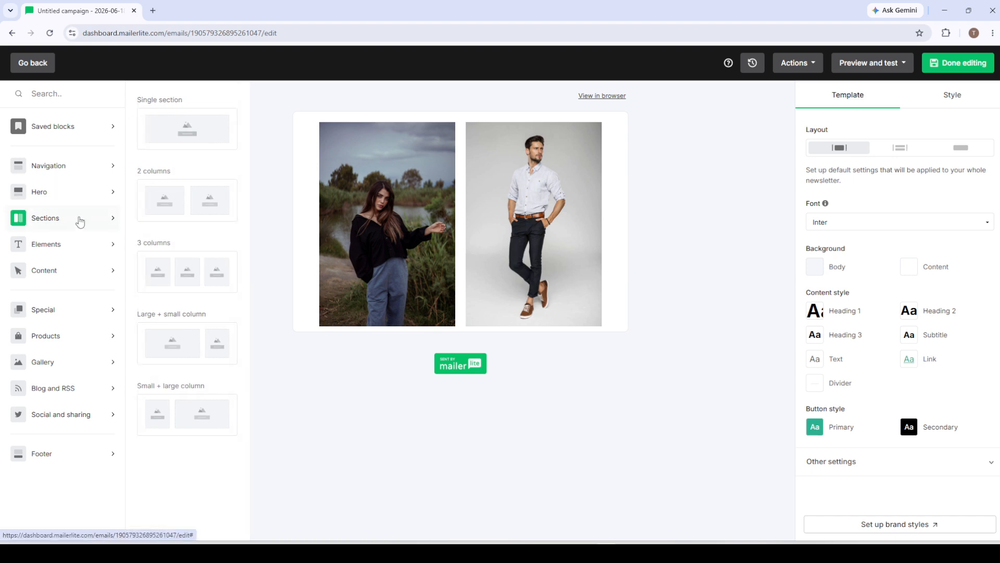
pyautogui.moveTo(165, 210); pyautogui.dragTo(451, 140)
pyautogui.moveTo(451, 139)
pyautogui.mouseDown()
pyautogui.moveTo(444, 375)
pyautogui.moveTo(454, 374)
pyautogui.moveTo(453, 399)
pyautogui.moveTo(446, 136)
pyautogui.mouseUp()
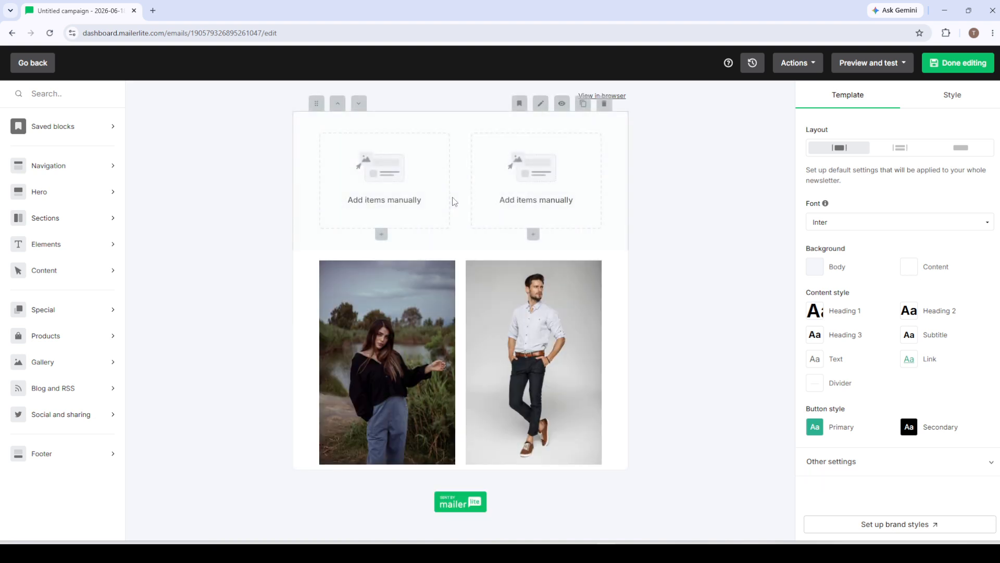
# Add an Image item to each column of the new 2 columns section.
pyautogui.click(446, 168)
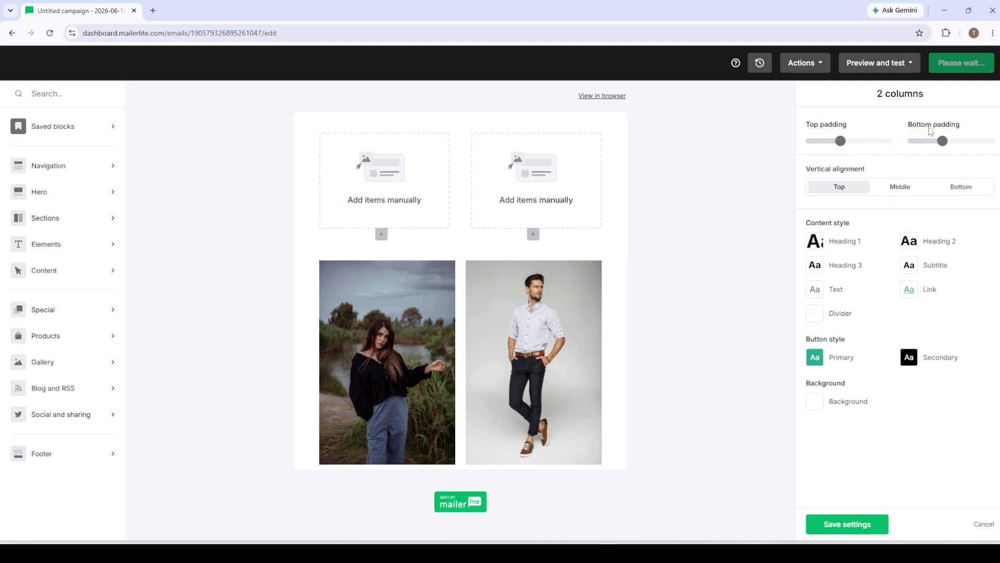
pyautogui.moveTo(826, 139)
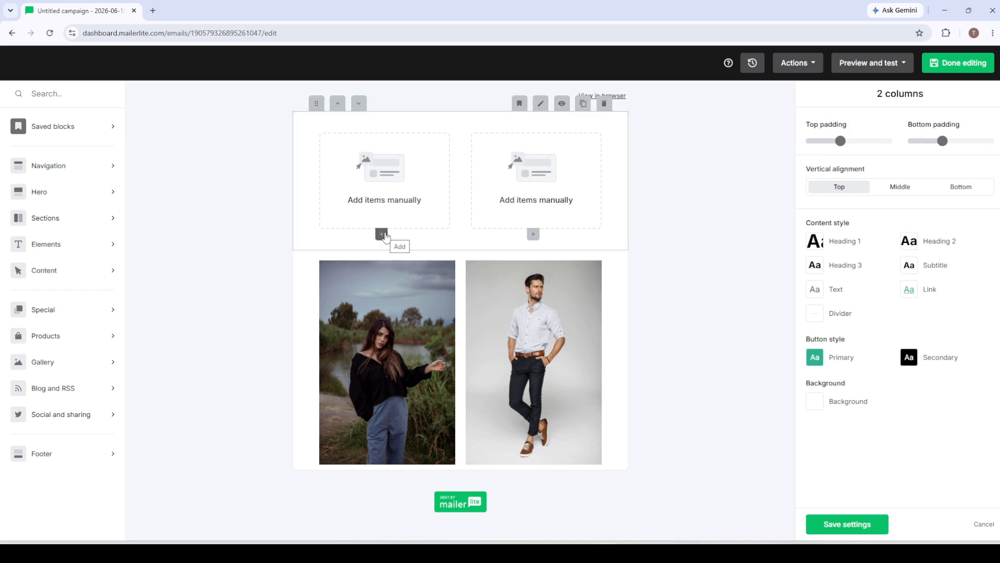
pyautogui.click(383, 235)
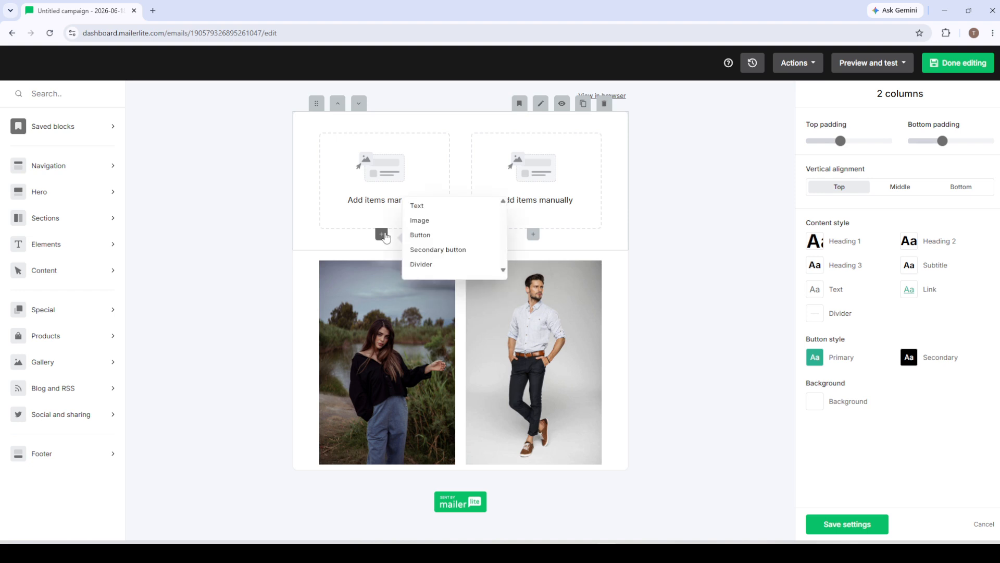
pyautogui.click(424, 224)
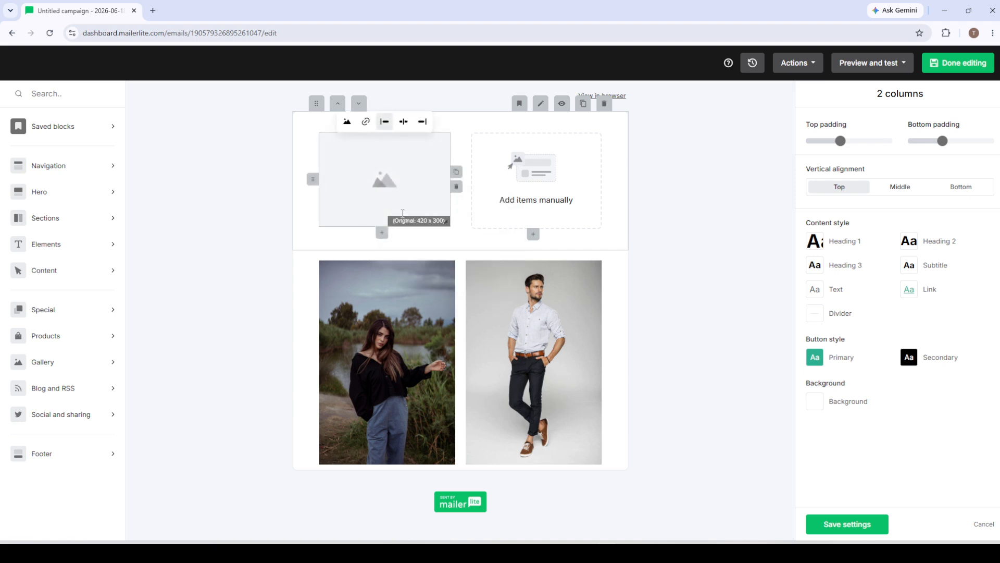
pyautogui.click(540, 236)
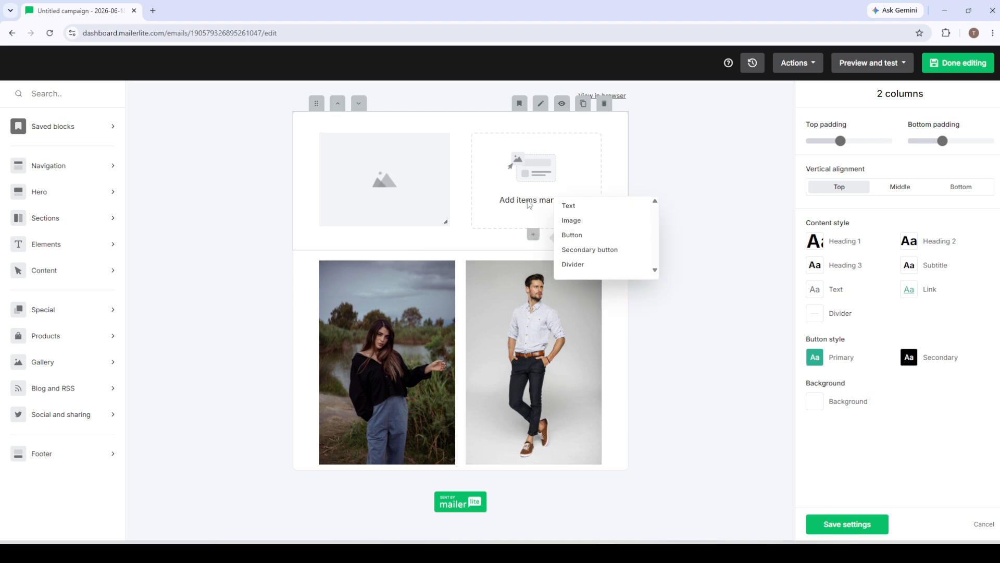
pyautogui.click(573, 226)
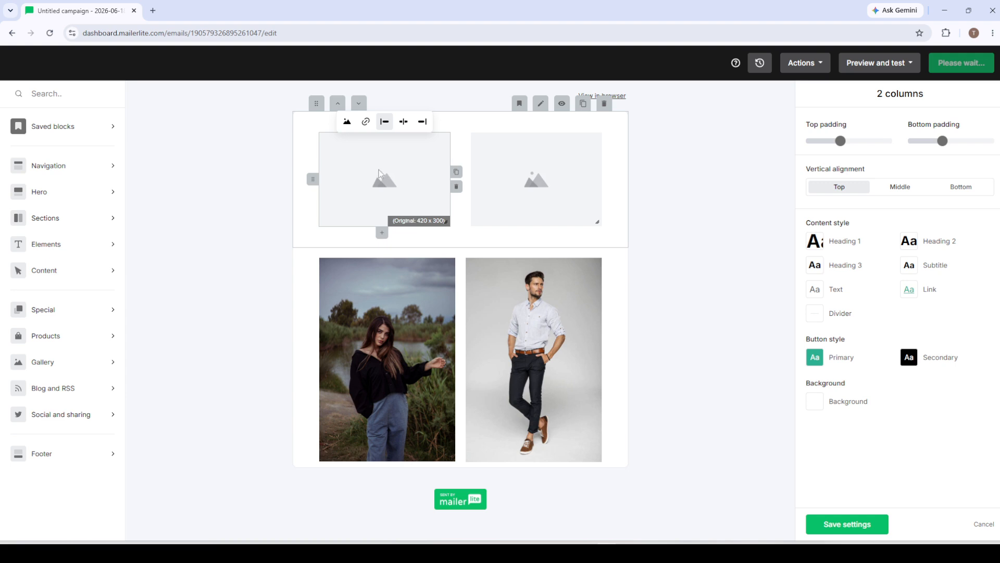
# Insert model.jpg into the left column's image placeholder in the 2 columns section.
pyautogui.click(348, 122)
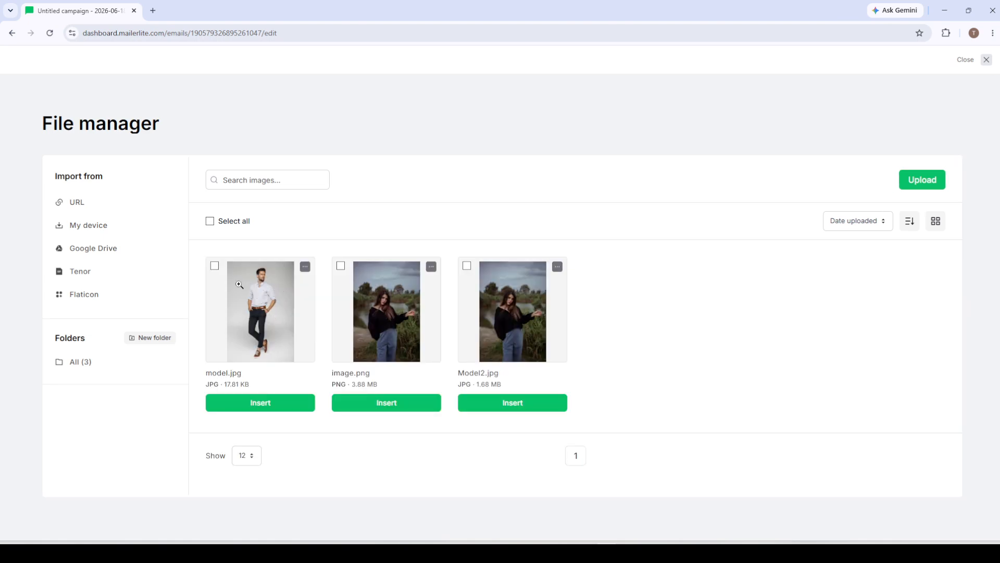
pyautogui.click(215, 266)
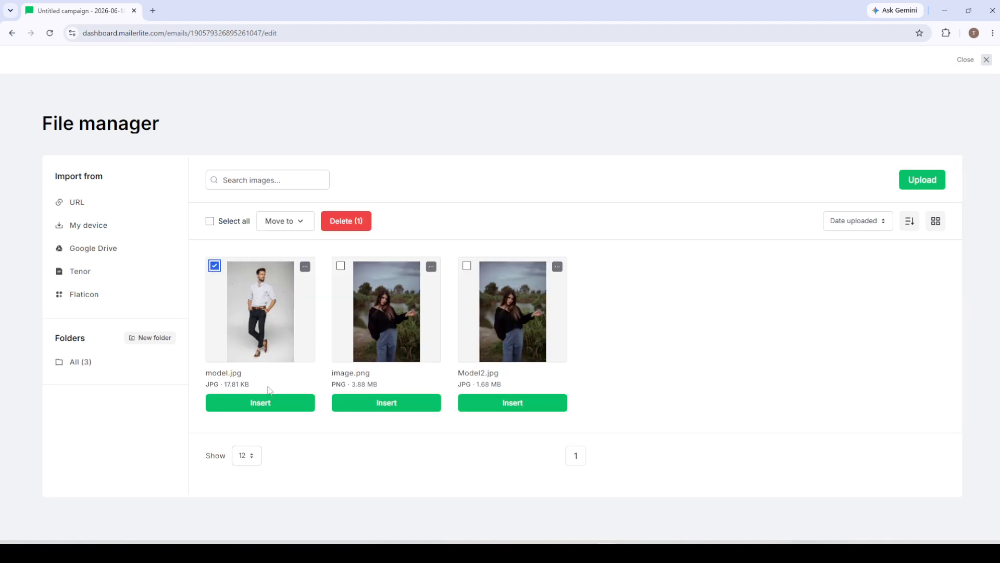
pyautogui.click(270, 404)
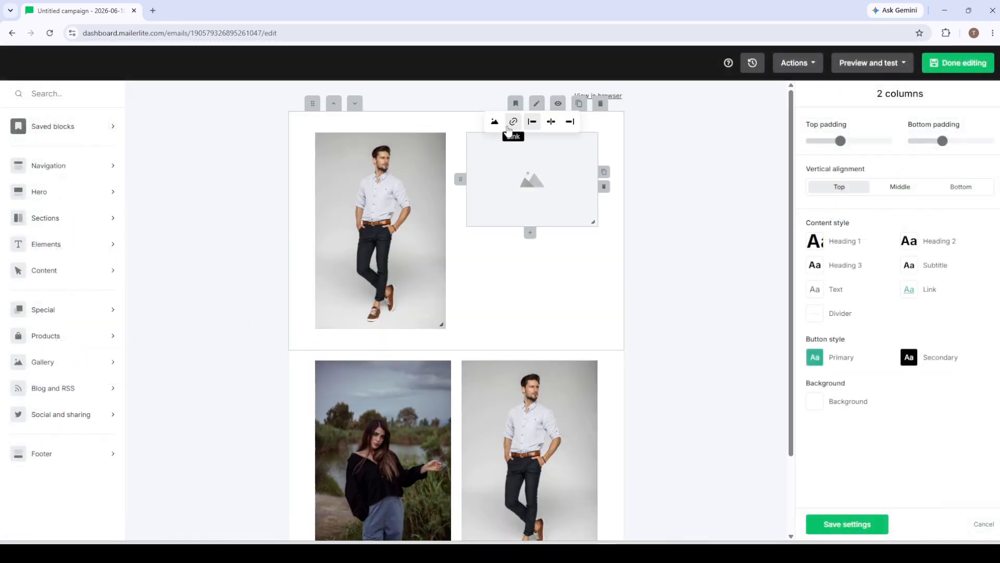
# Insert image.png into the right column's image placeholder in the 2 columns section.
pyautogui.click(494, 122)
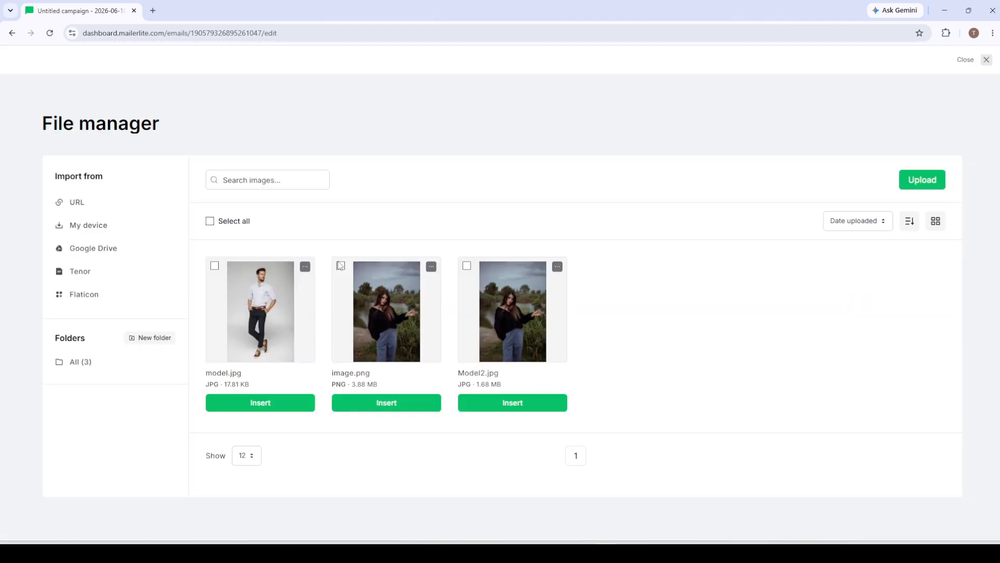
pyautogui.click(340, 266)
pyautogui.click(369, 408)
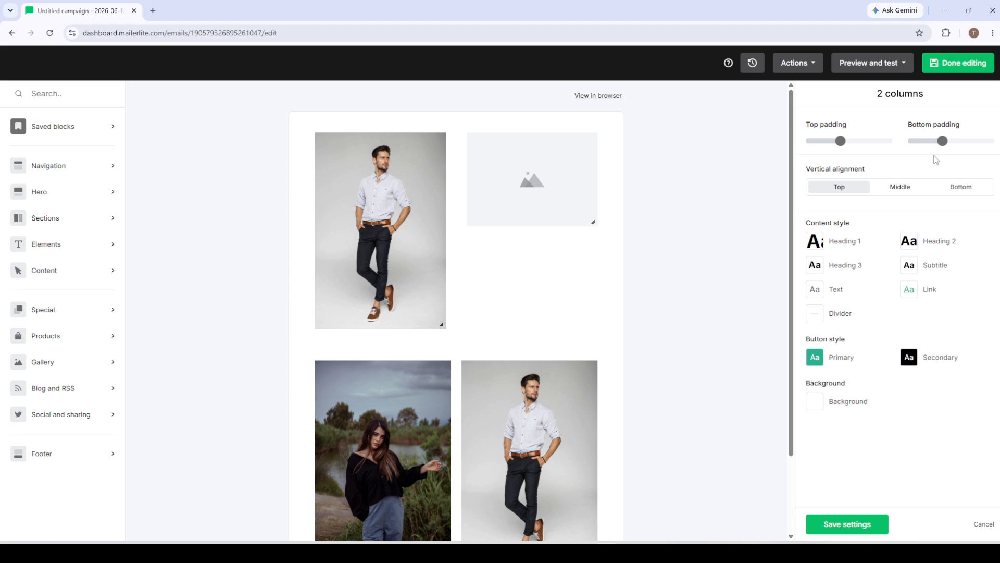
# Try adjusting the top and bottom padding of the 2 columns section.
pyautogui.moveTo(873, 141)
pyautogui.moveTo(842, 146)
pyautogui.mouseDown()
pyautogui.moveTo(814, 145)
pyautogui.moveTo(856, 146)
pyautogui.moveTo(809, 145)
pyautogui.moveTo(844, 151)
pyautogui.mouseUp()
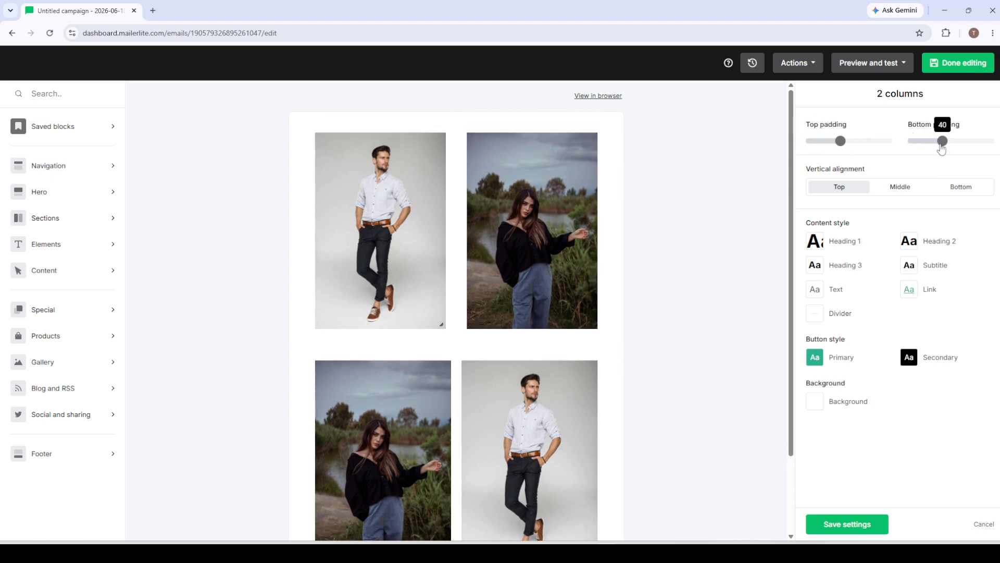
pyautogui.moveTo(942, 144)
pyautogui.mouseDown()
pyautogui.moveTo(908, 145)
pyautogui.moveTo(949, 144)
pyautogui.moveTo(915, 145)
pyautogui.moveTo(942, 154)
pyautogui.mouseUp()
# Compare the image sizes and spacing of the 2 columns section with the 2 images gallery block below it.
pyautogui.scroll(-3, 677, 386)
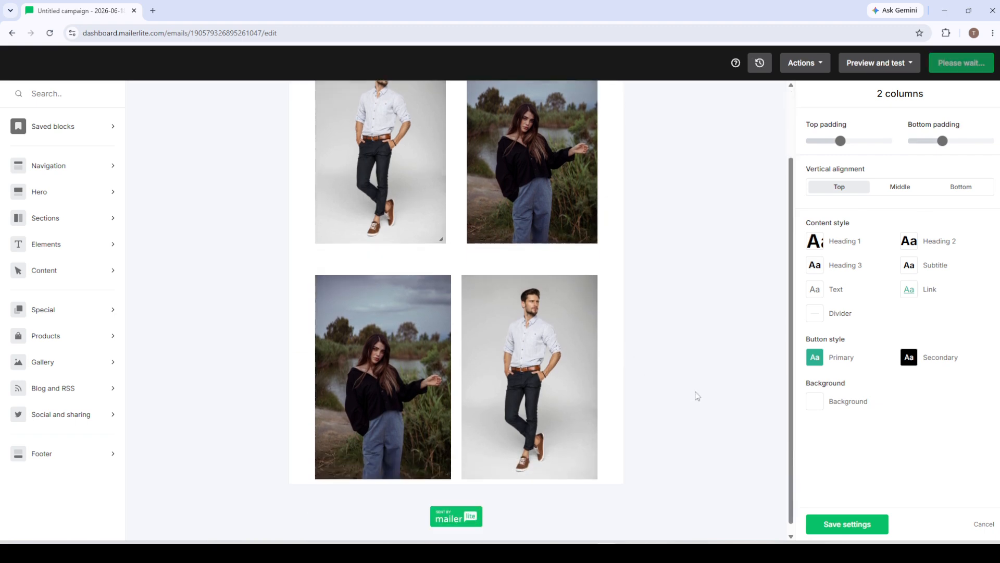
pyautogui.scroll(2, 671, 386)
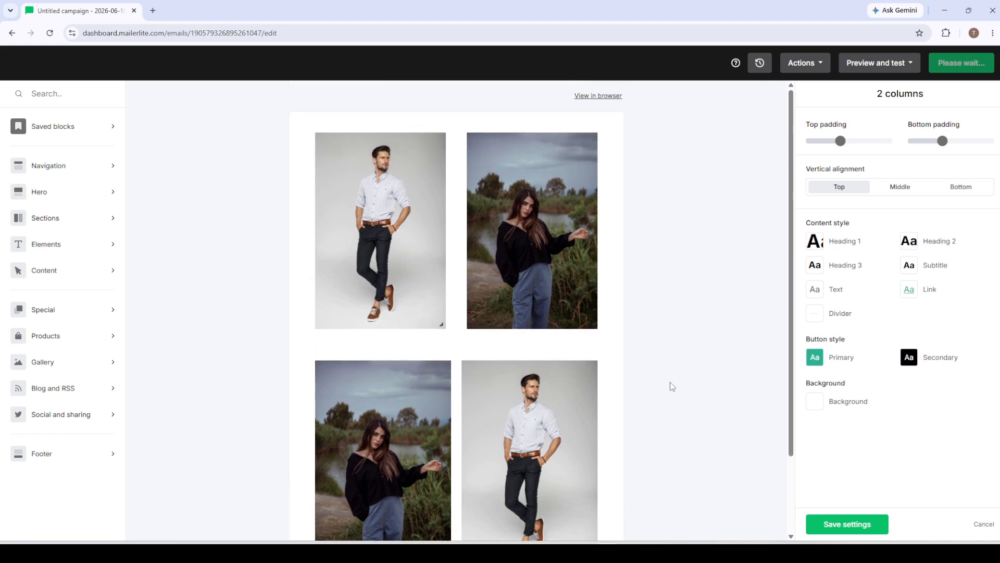
pyautogui.scroll(-2, 673, 355)
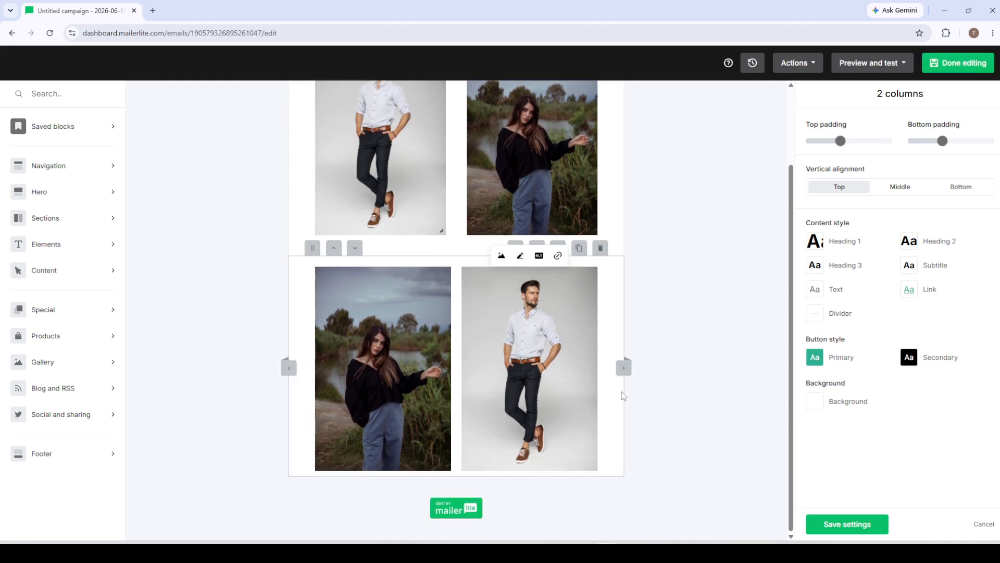
pyautogui.scroll(2, 649, 399)
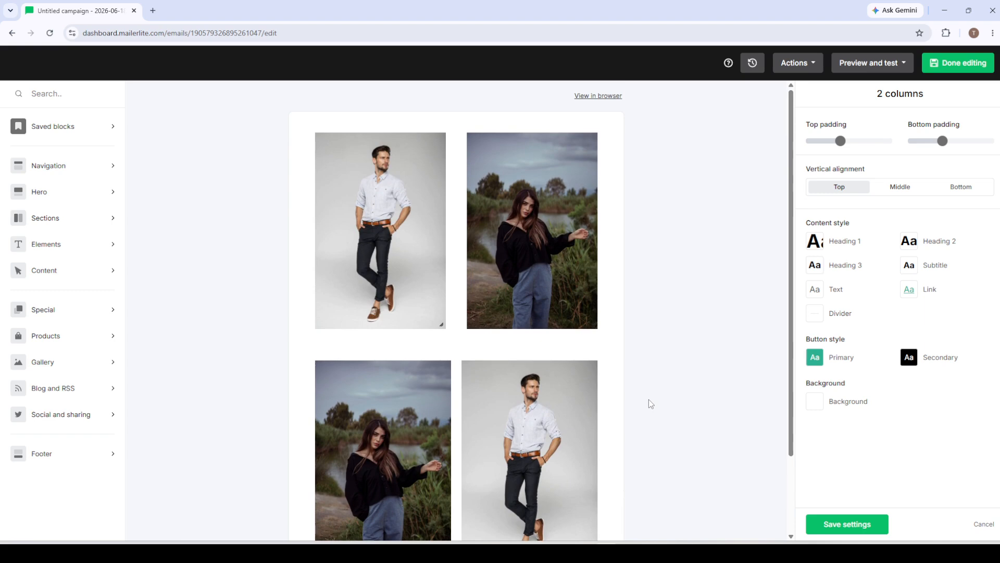
pyautogui.scroll(-2, 649, 399)
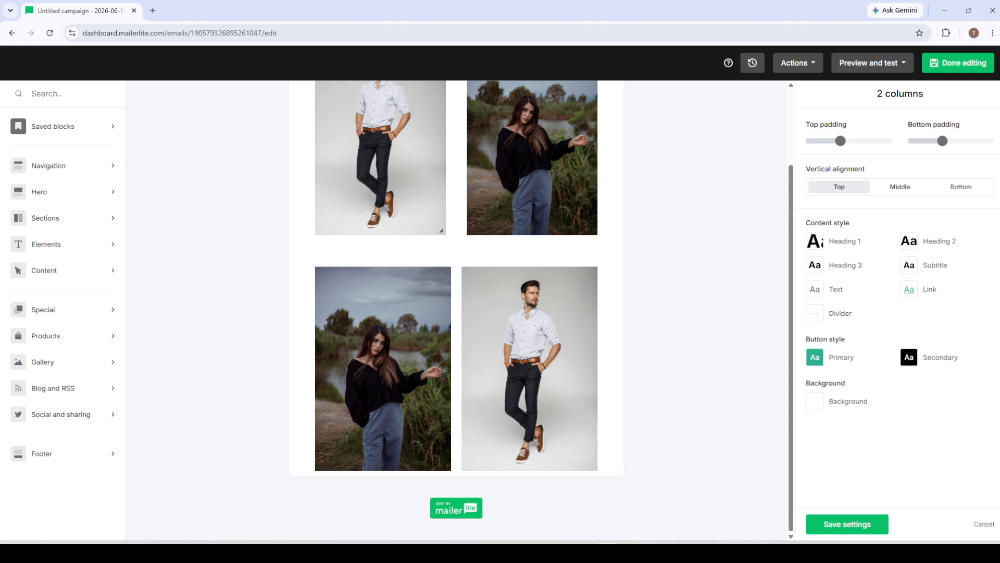
pyautogui.click(513, 552)
pyautogui.scroll(3, 539, 390)
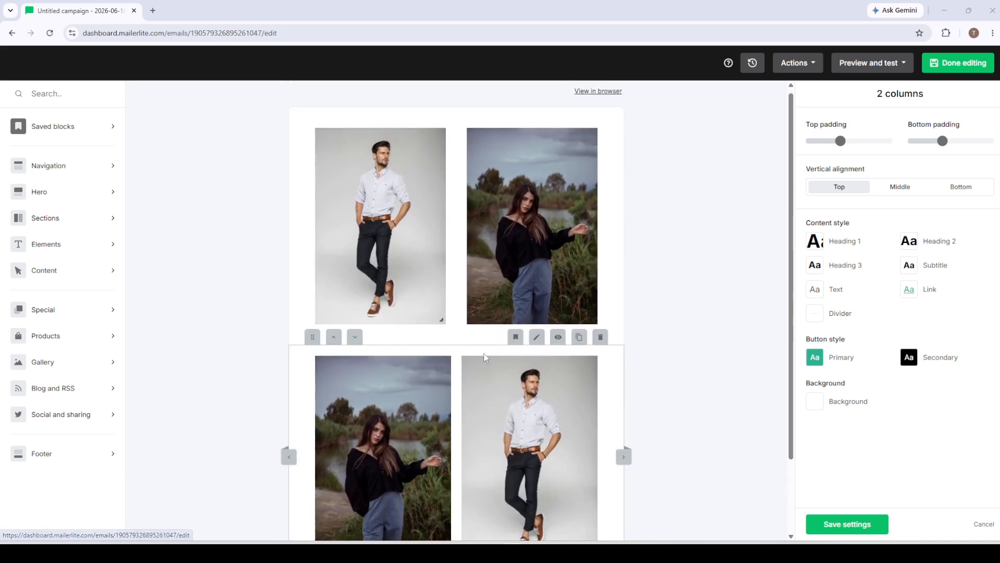
pyautogui.scroll(-2, 485, 358)
pyautogui.scroll(2, 485, 358)
pyautogui.scroll(-2, 485, 358)
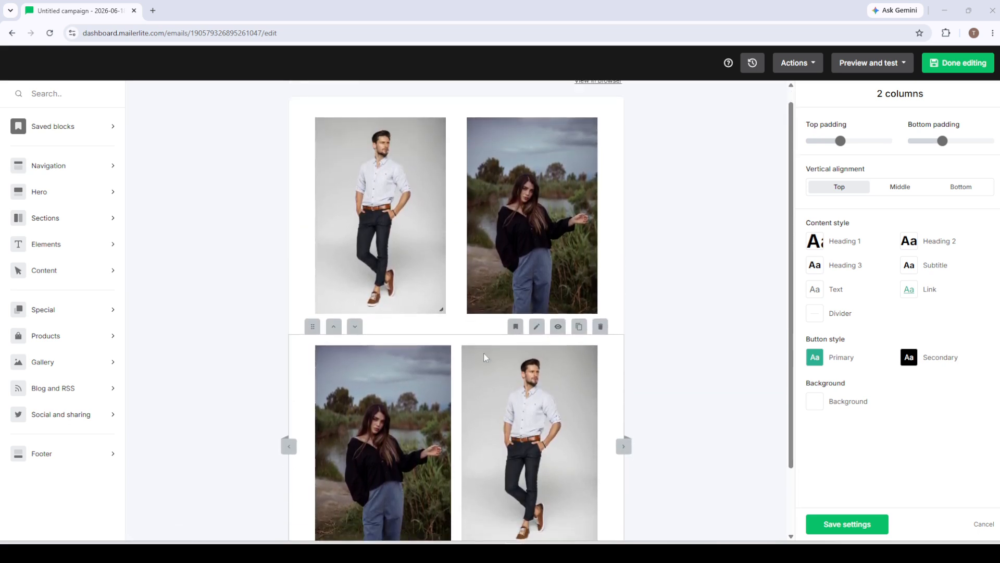